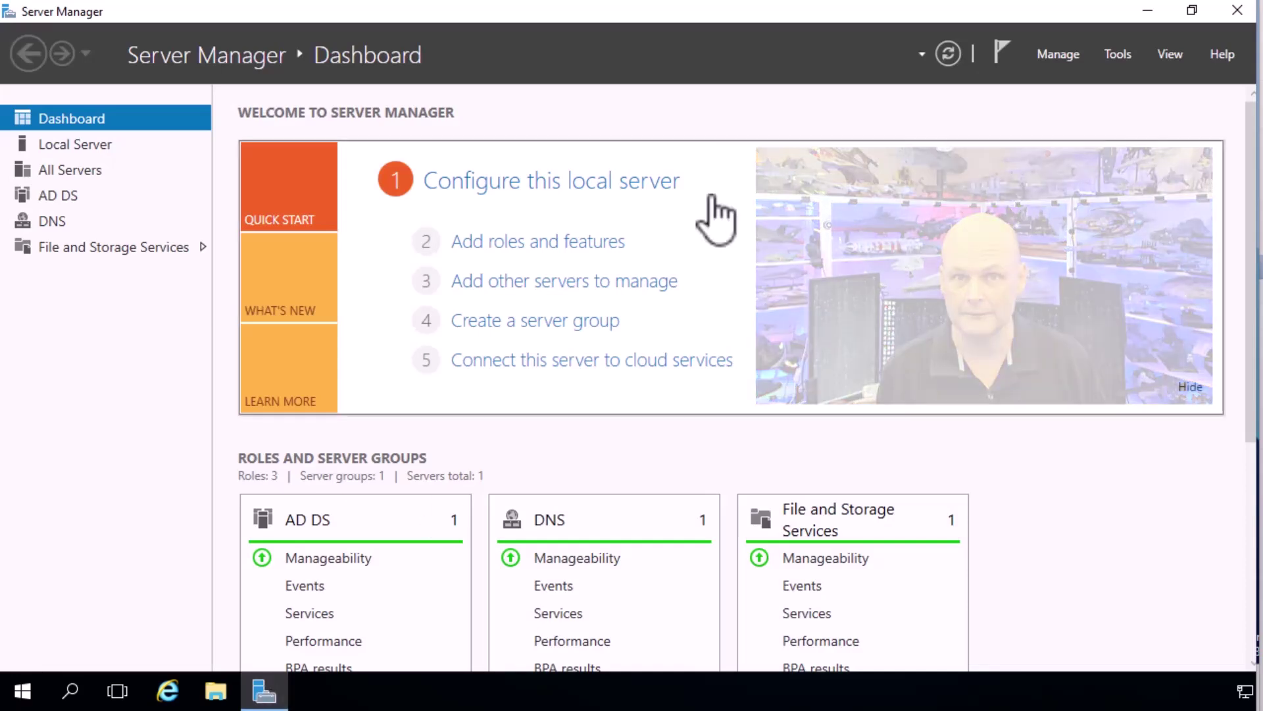
- Try removing the Active Directory Domain Services role, then launch demotion of this domain controller when blocked
left_click(1057, 55)
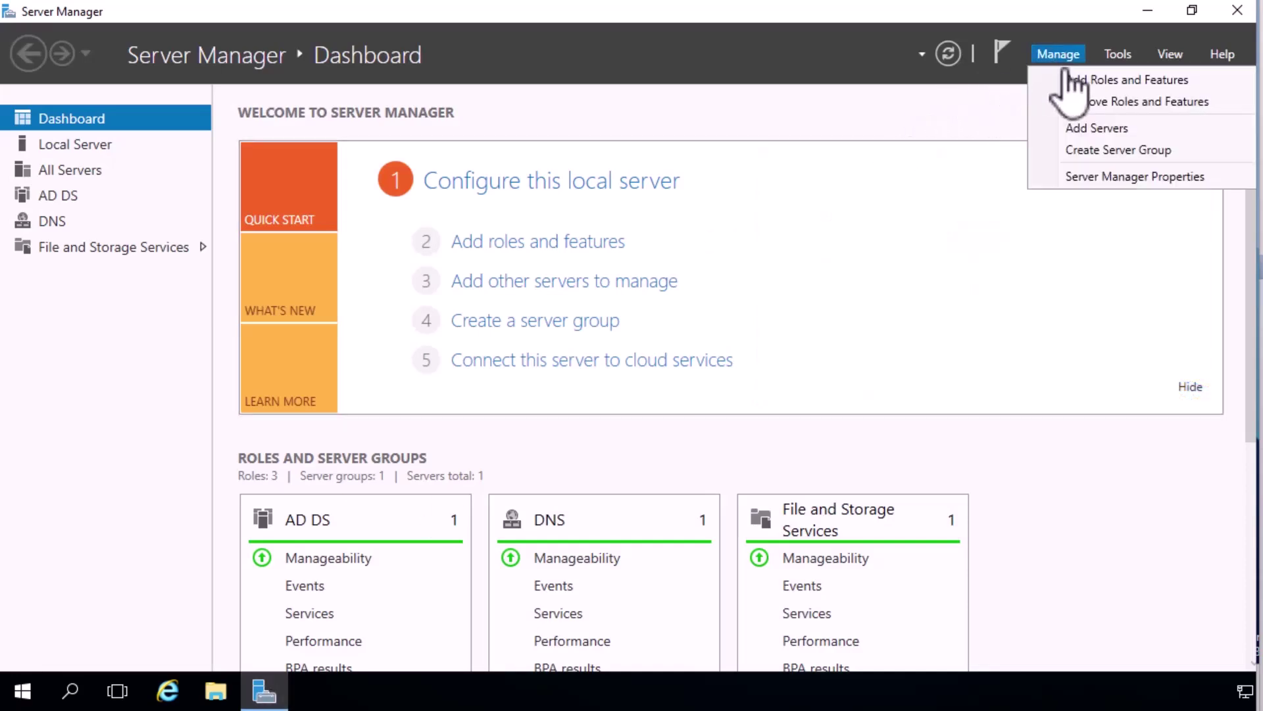
key("Return")
key("Return")
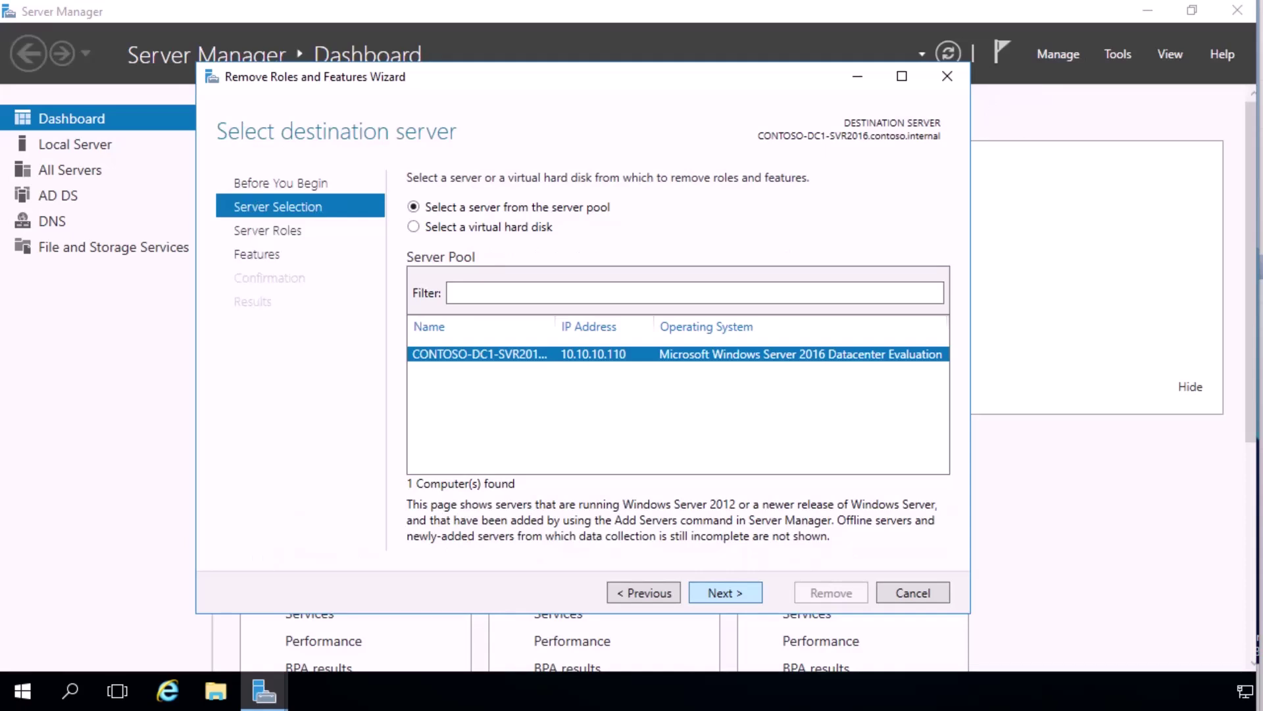
key("Return")
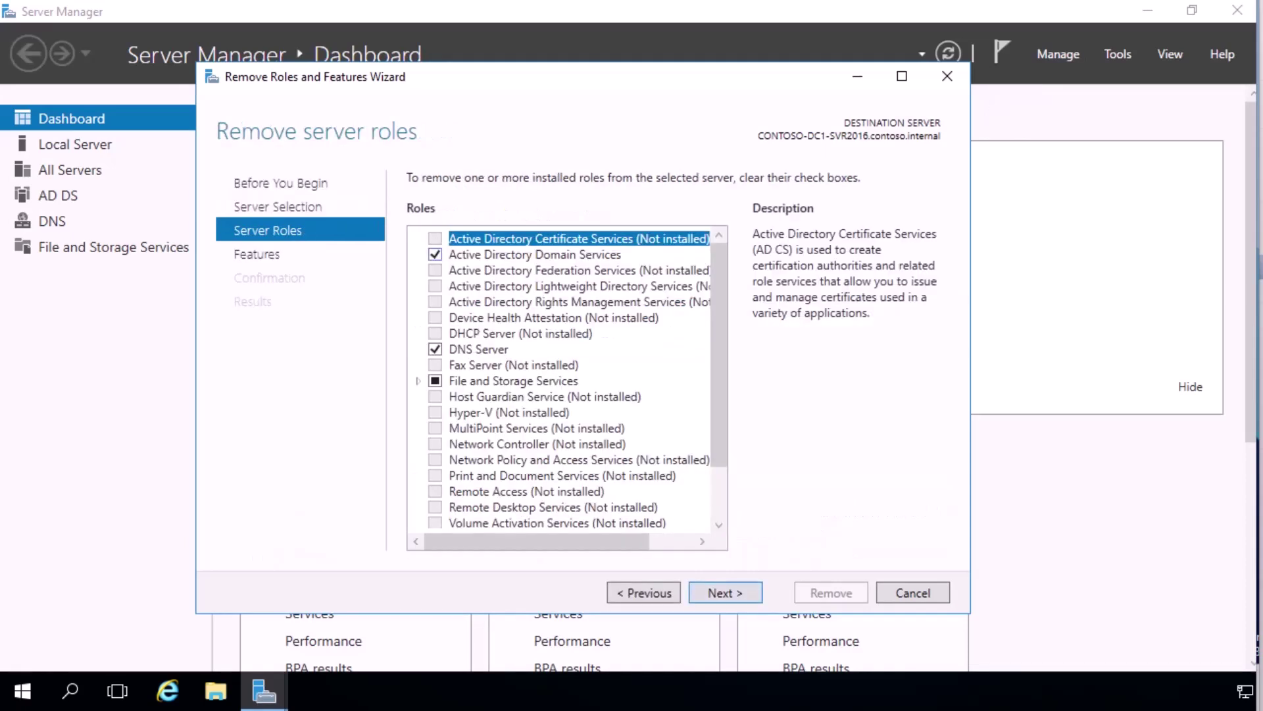
left_click(435, 254)
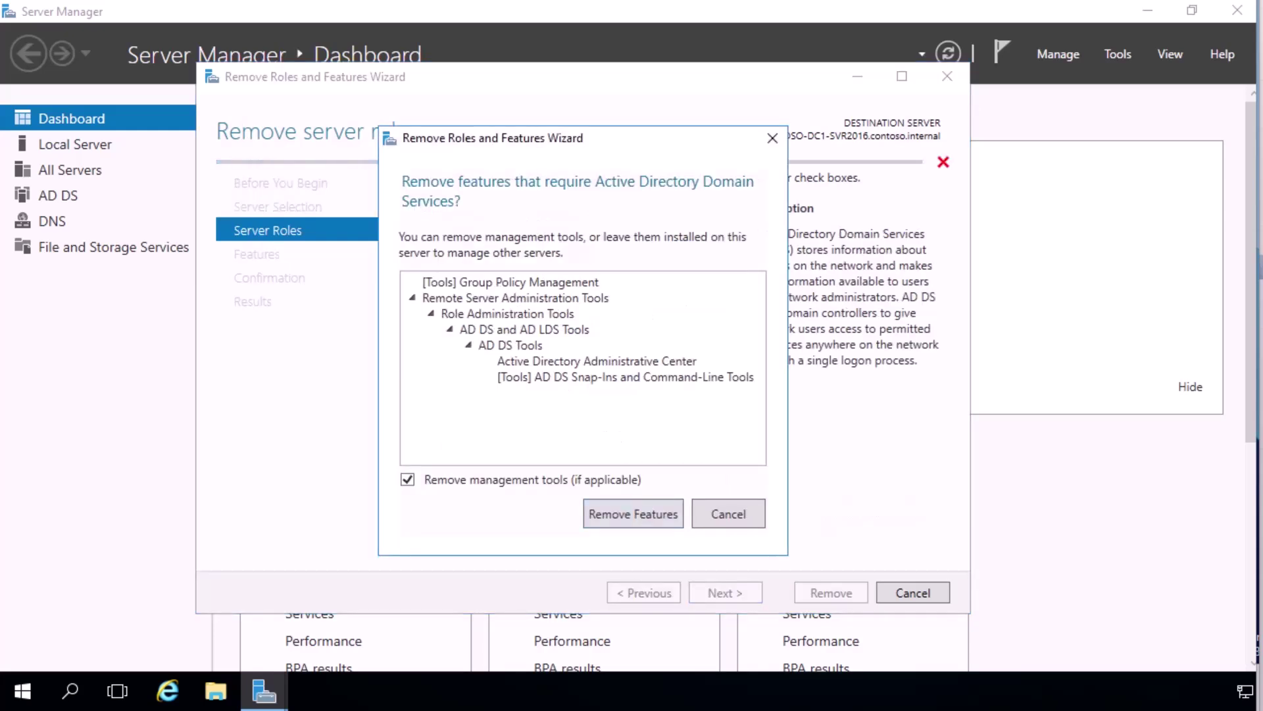
key("Return")
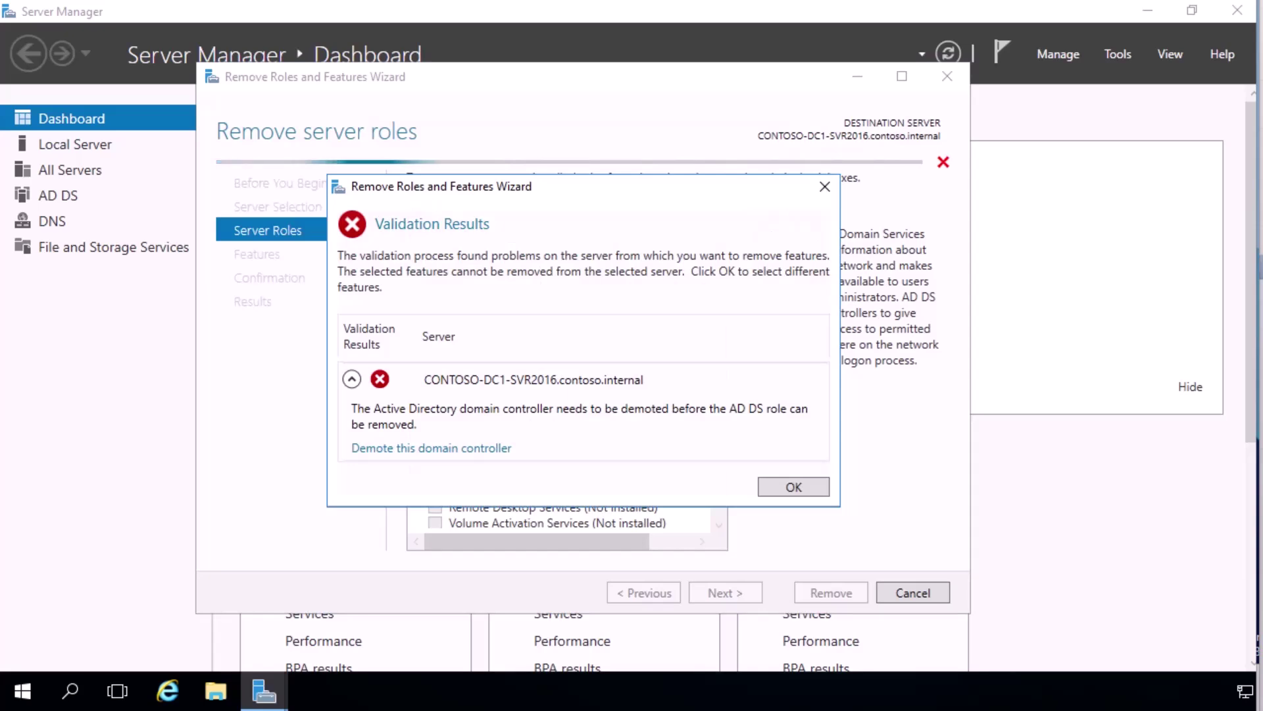
left_click(431, 448)
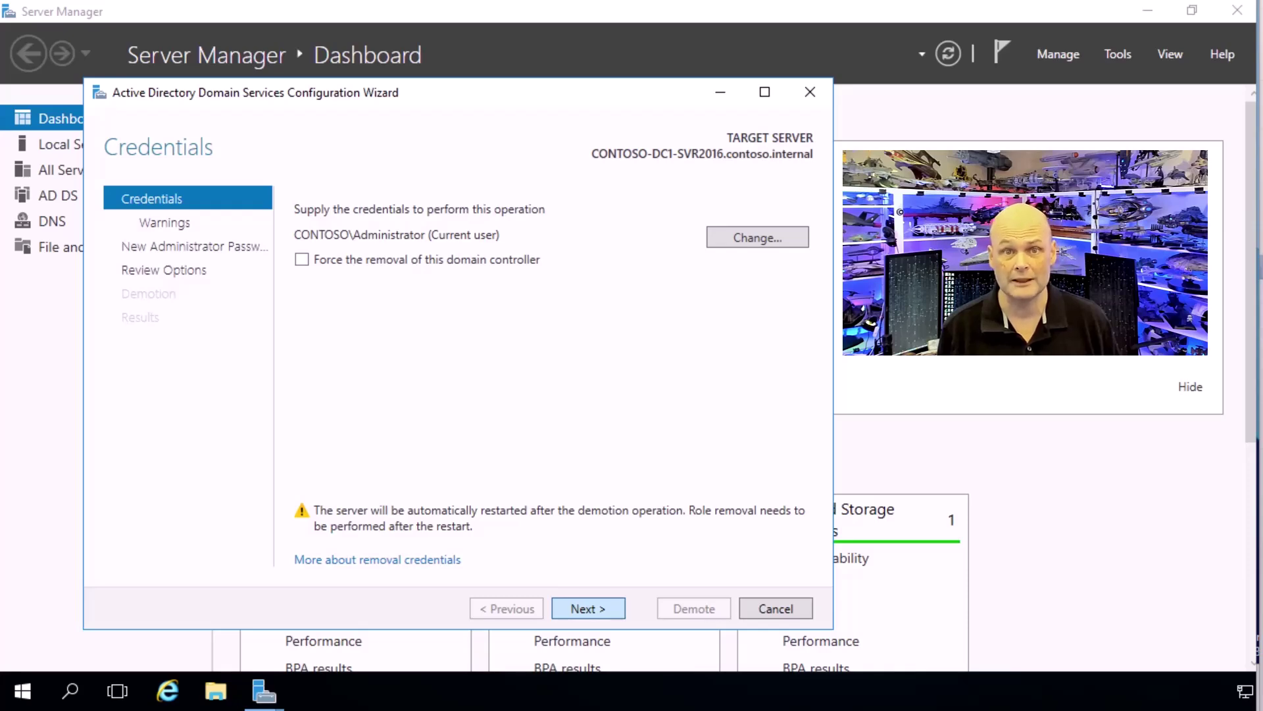
- Keep the current domain administrator credentials and continue past the Credentials page
key("Return")
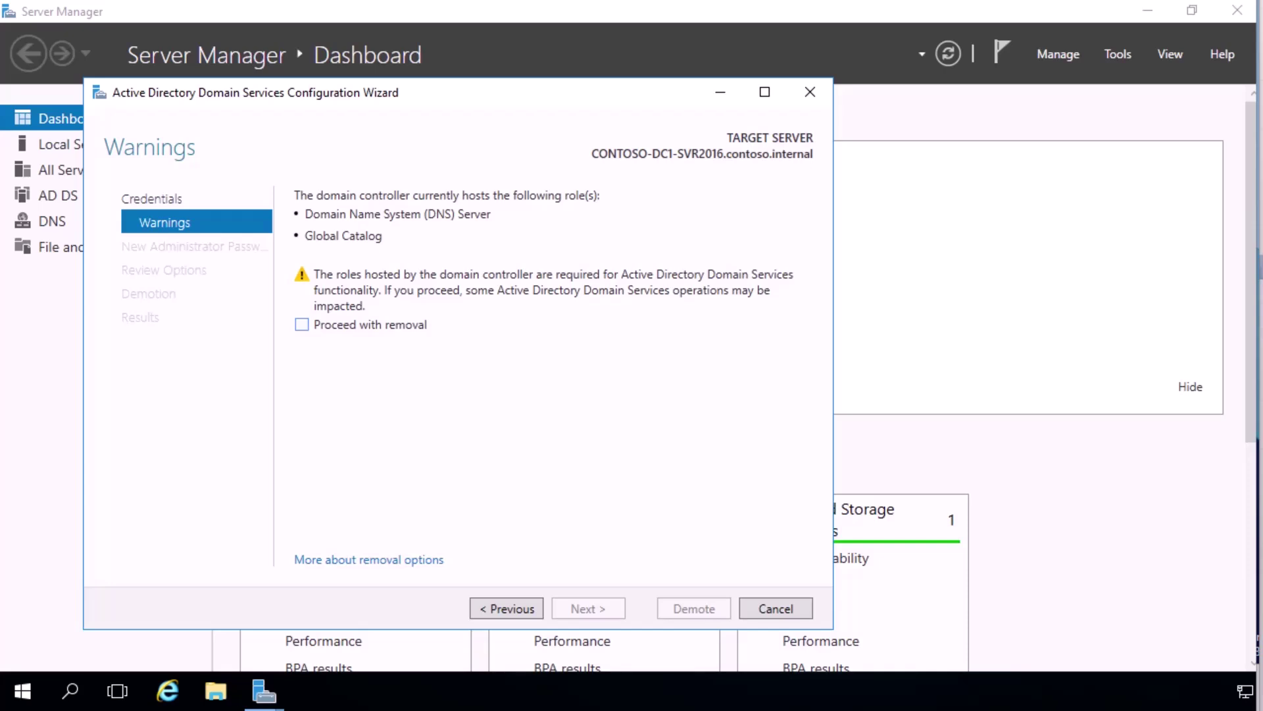
- Confirm 'Proceed with removal' despite the hosted DNS Server and Global Catalog roles
key("space")
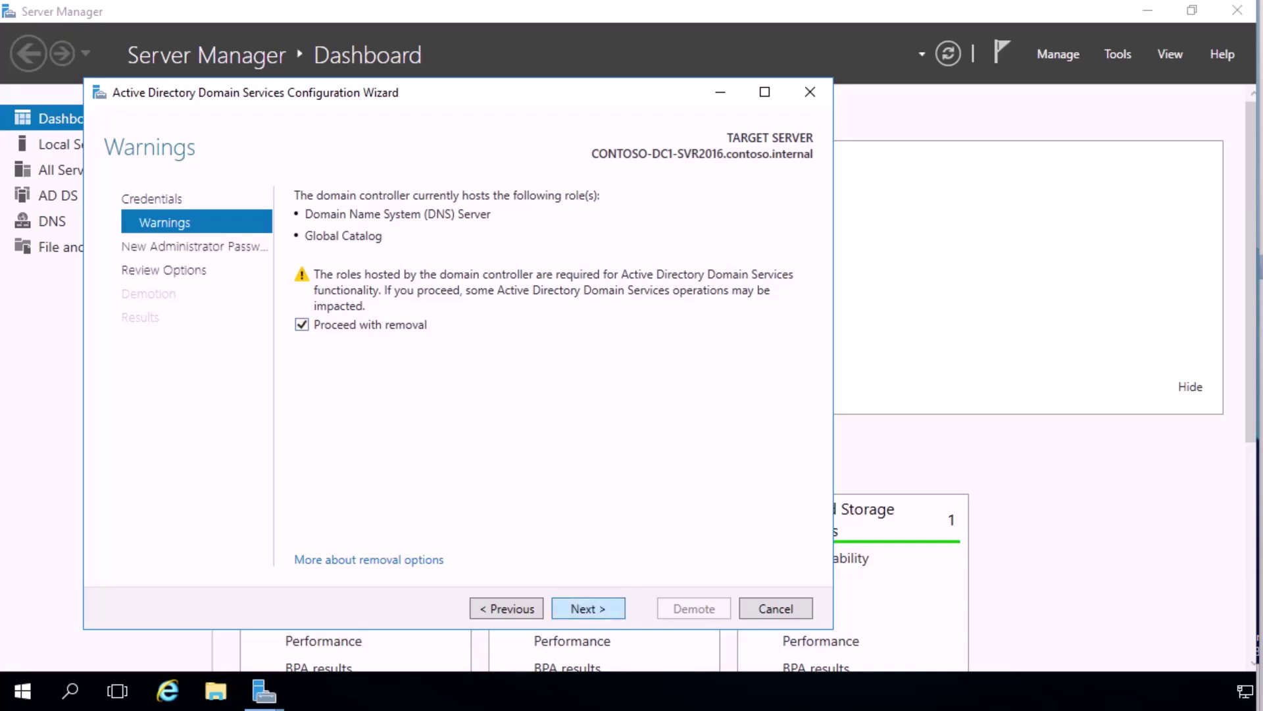
key("Return")
- Enter and confirm the new administrator password, then continue to Review Options
key("ctrl+v")
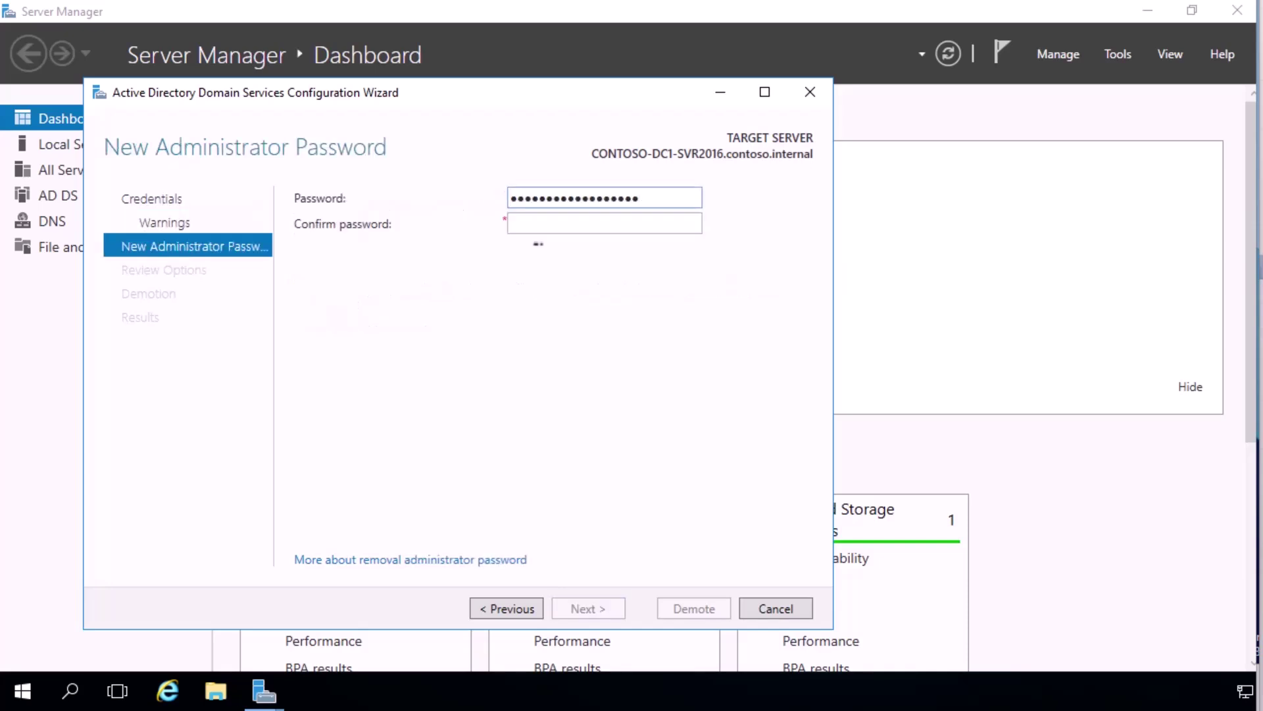
key("Tab")
key("ctrl+v")
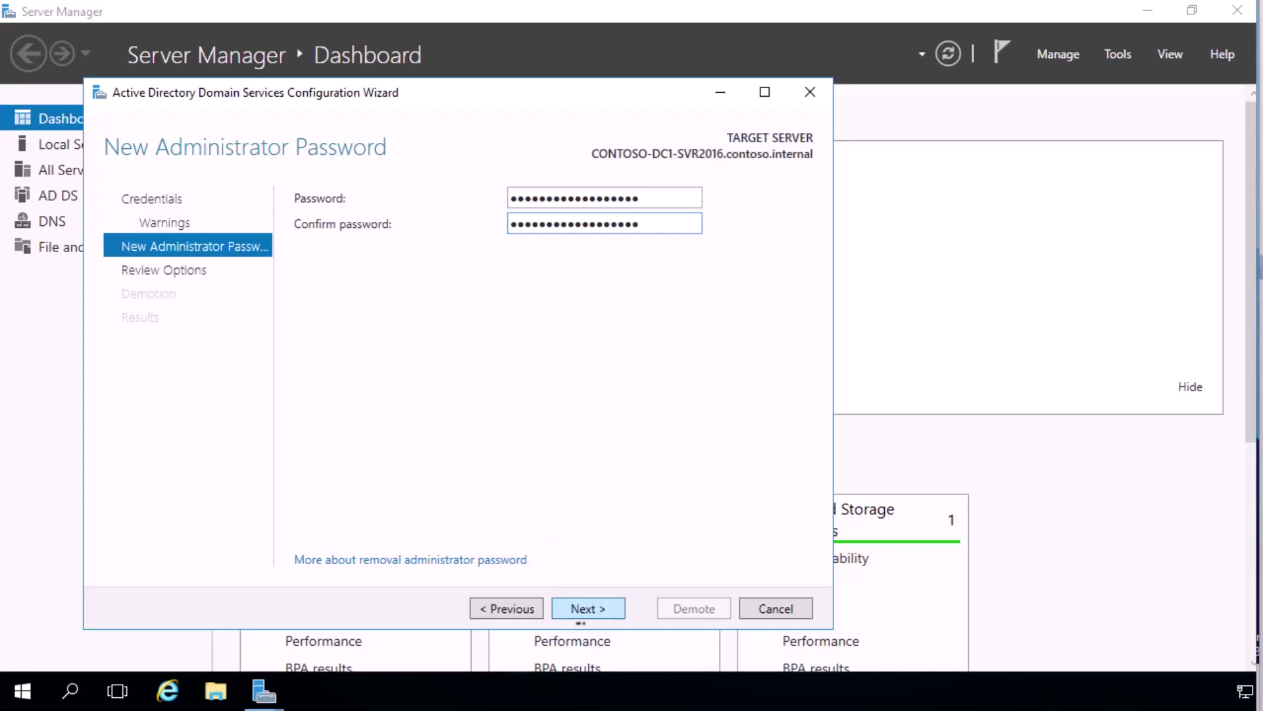
left_click(580, 618)
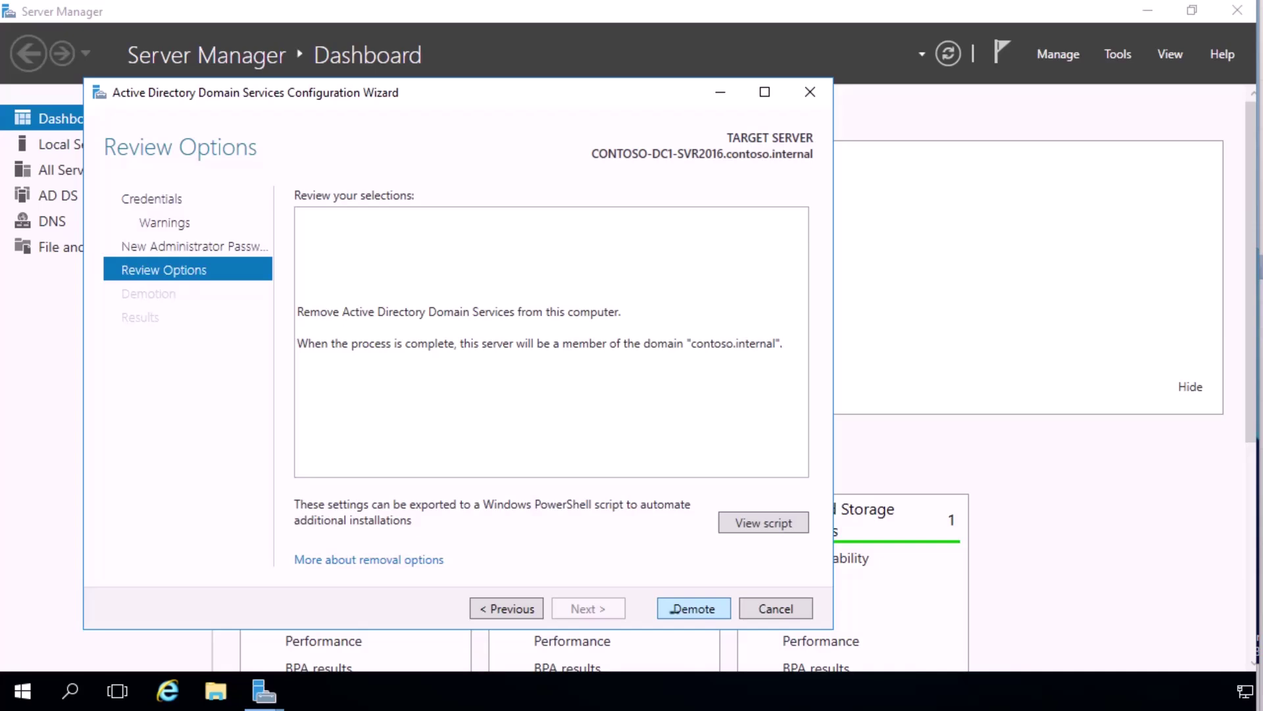
- Run the demotion, dismiss the sign-out notice and close the finished wizard
left_click(677, 617)
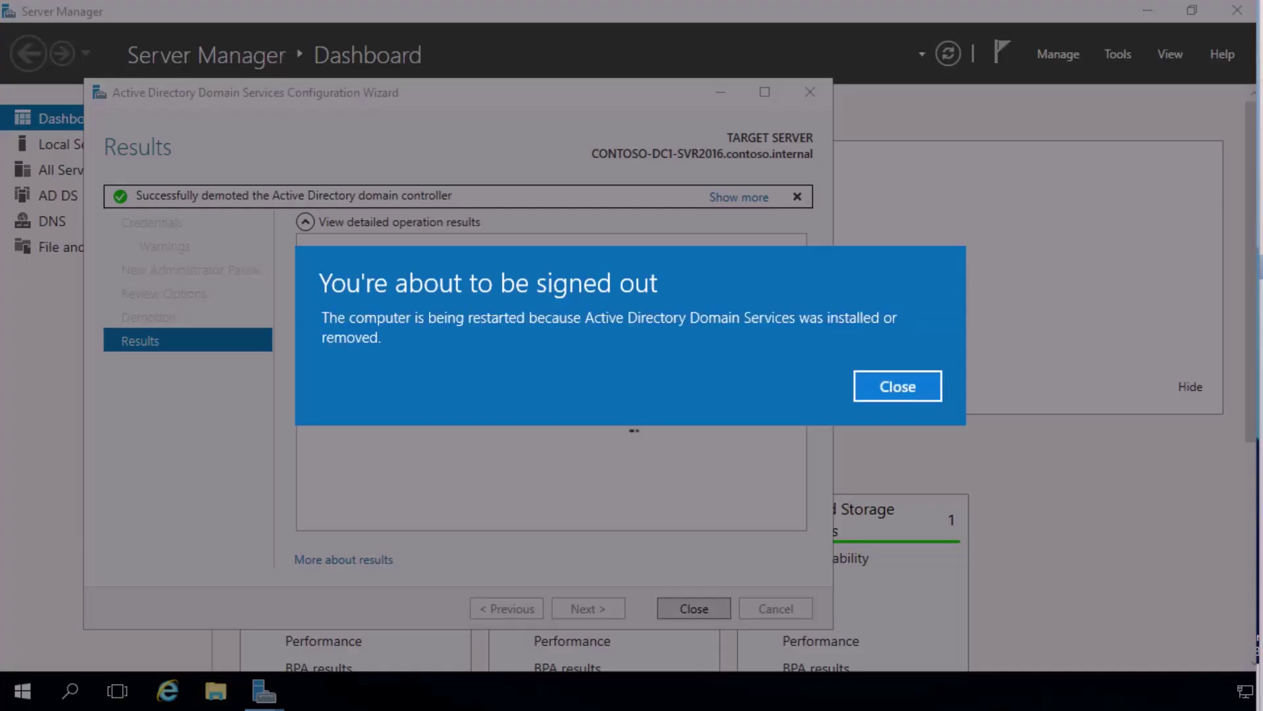
left_click(885, 395)
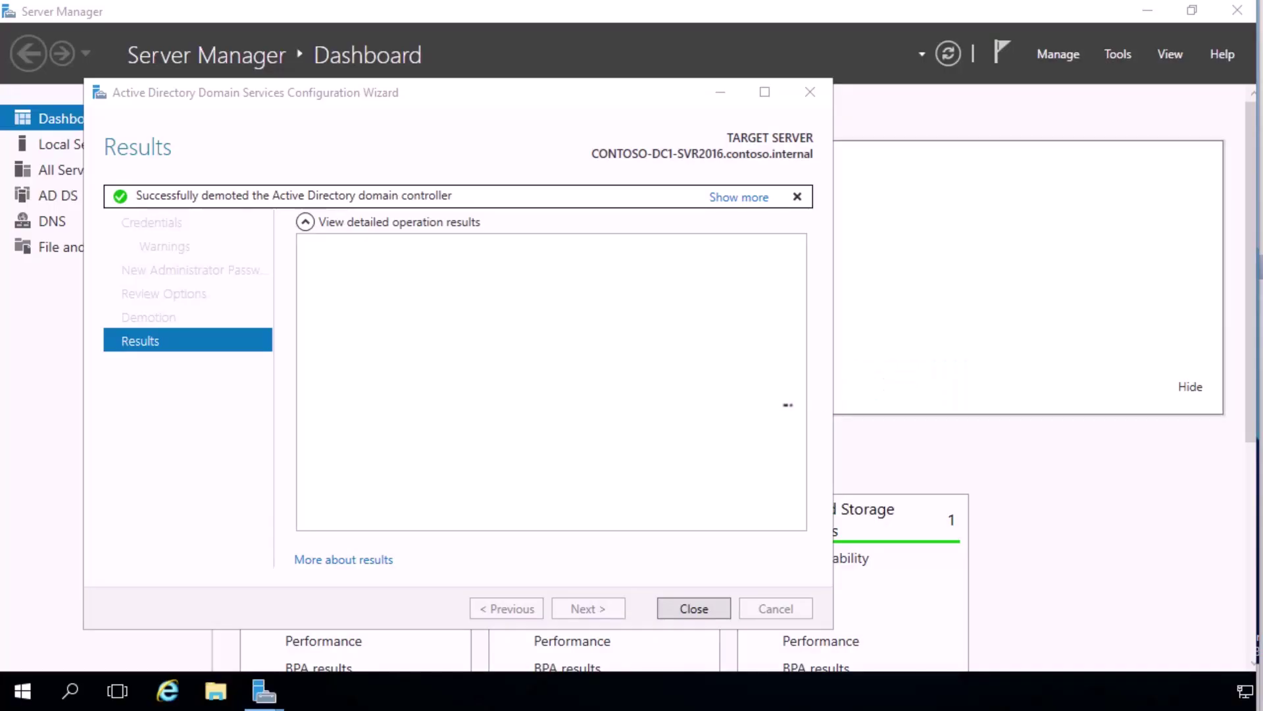
left_click(683, 615)
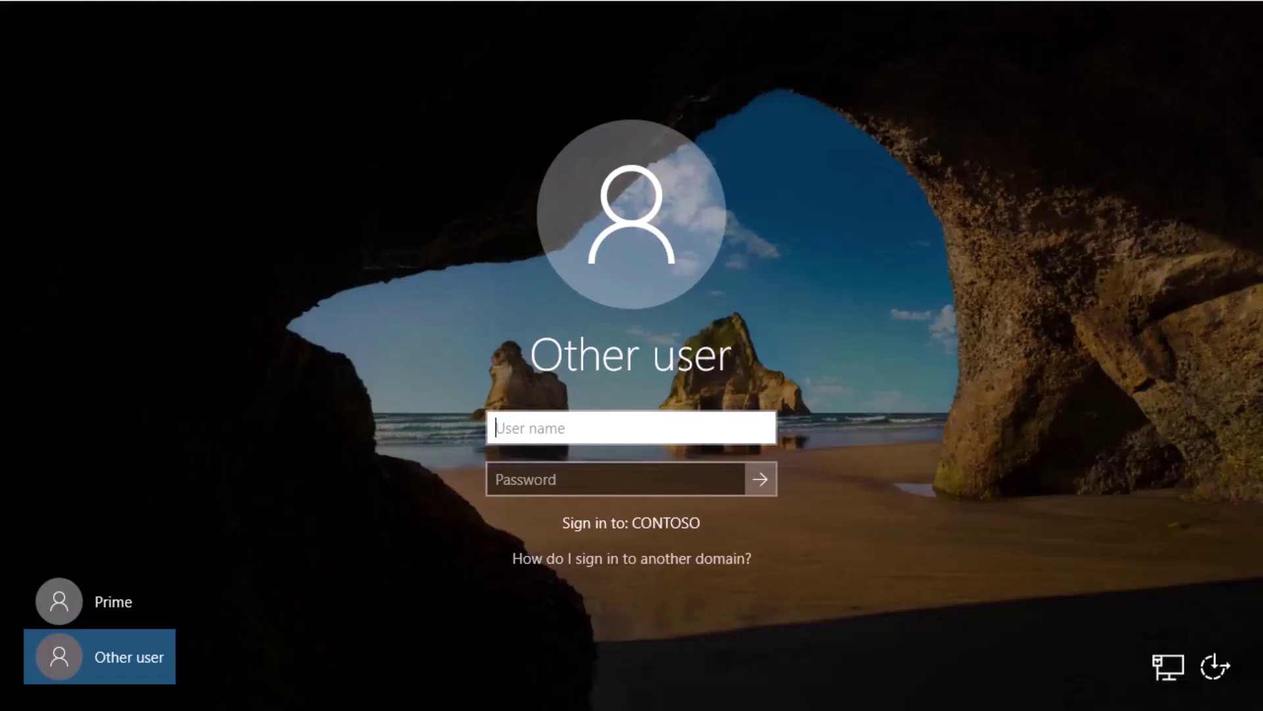
- Sign in with the local account, check the post-deployment notification, and open the Manage menu
left_click(112, 613)
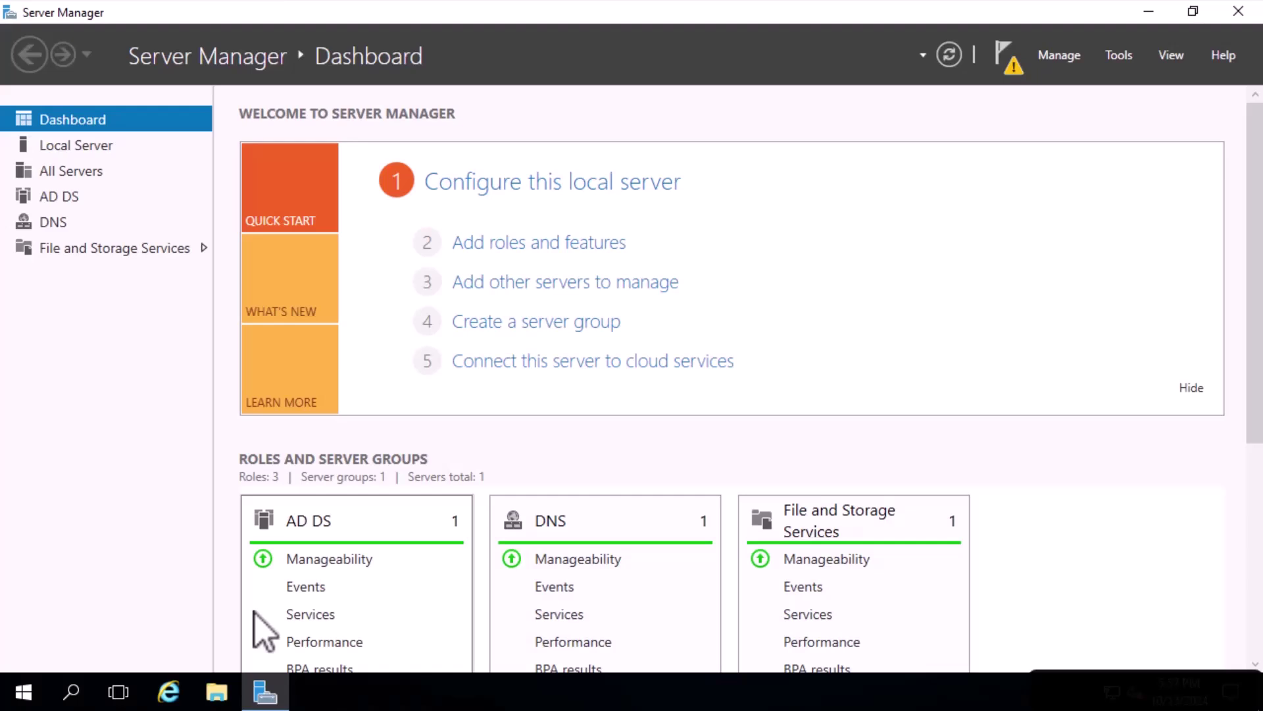
left_click(1013, 66)
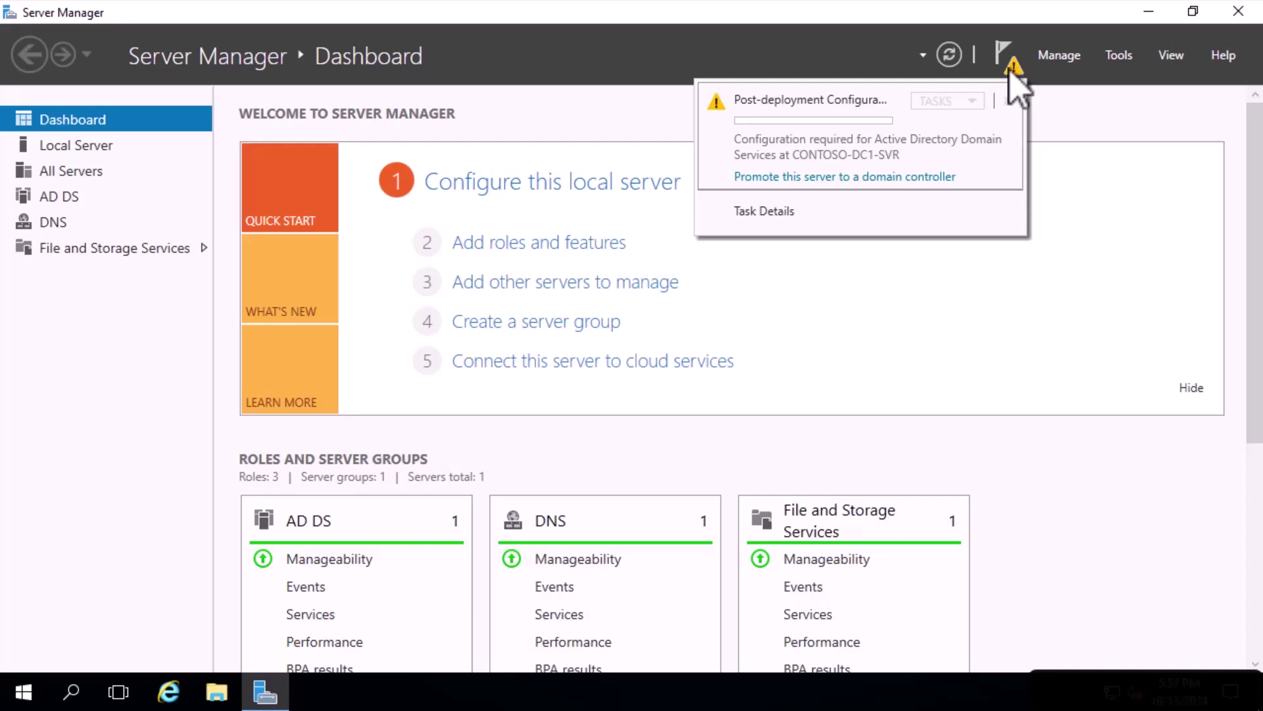
left_click(1060, 58)
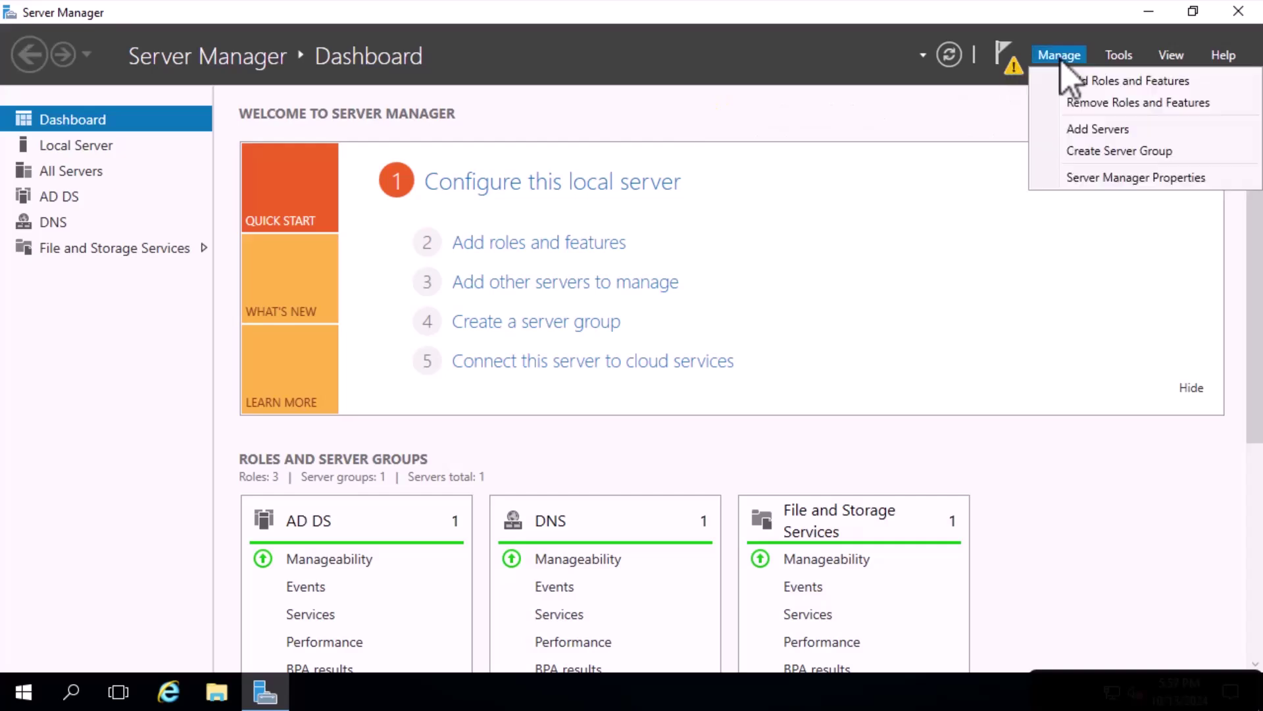
- Remove the Active Directory Domain Services role and its management tools from this server
left_click(1079, 108)
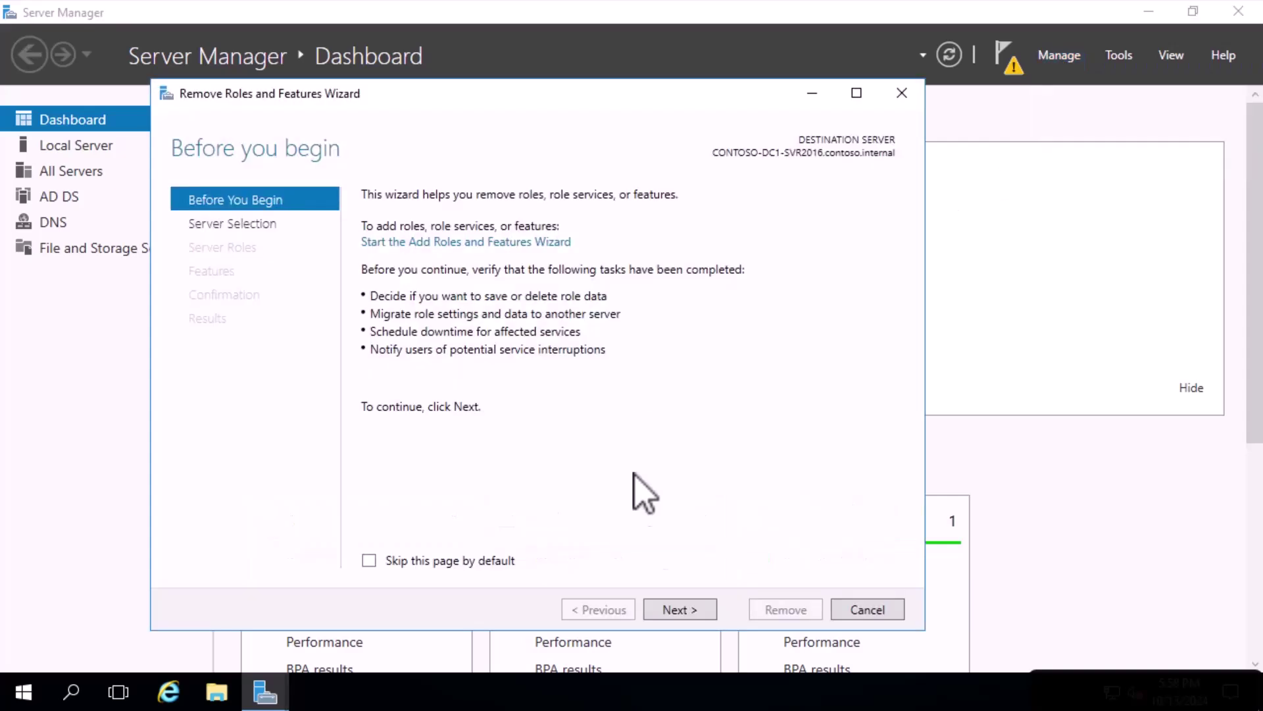
left_click(680, 609)
left_click(701, 611)
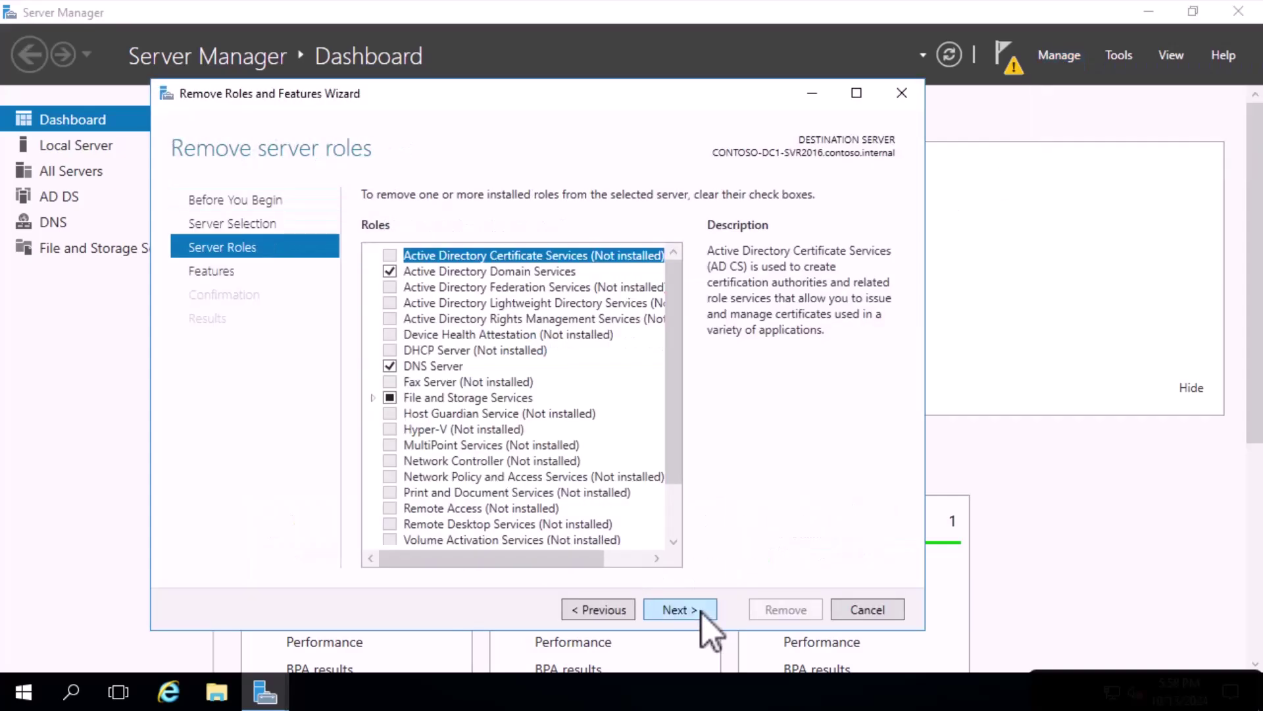
left_click(390, 271)
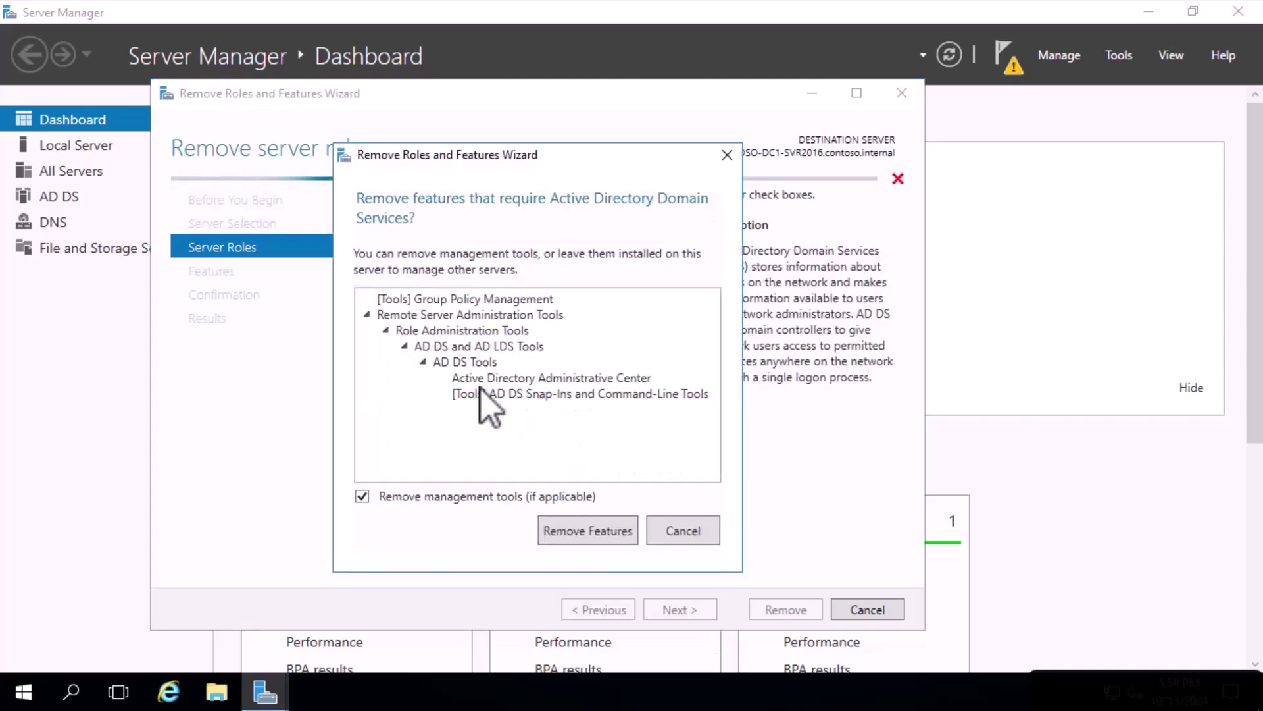
left_click(588, 531)
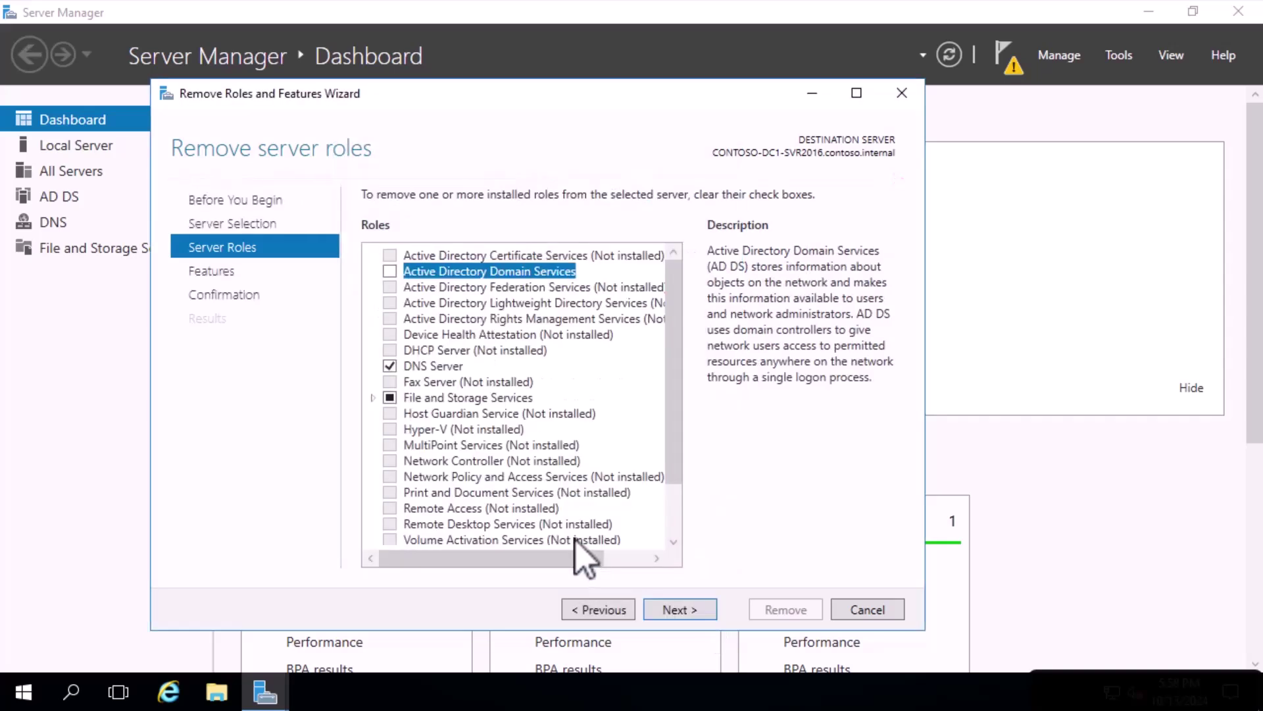
left_click(674, 611)
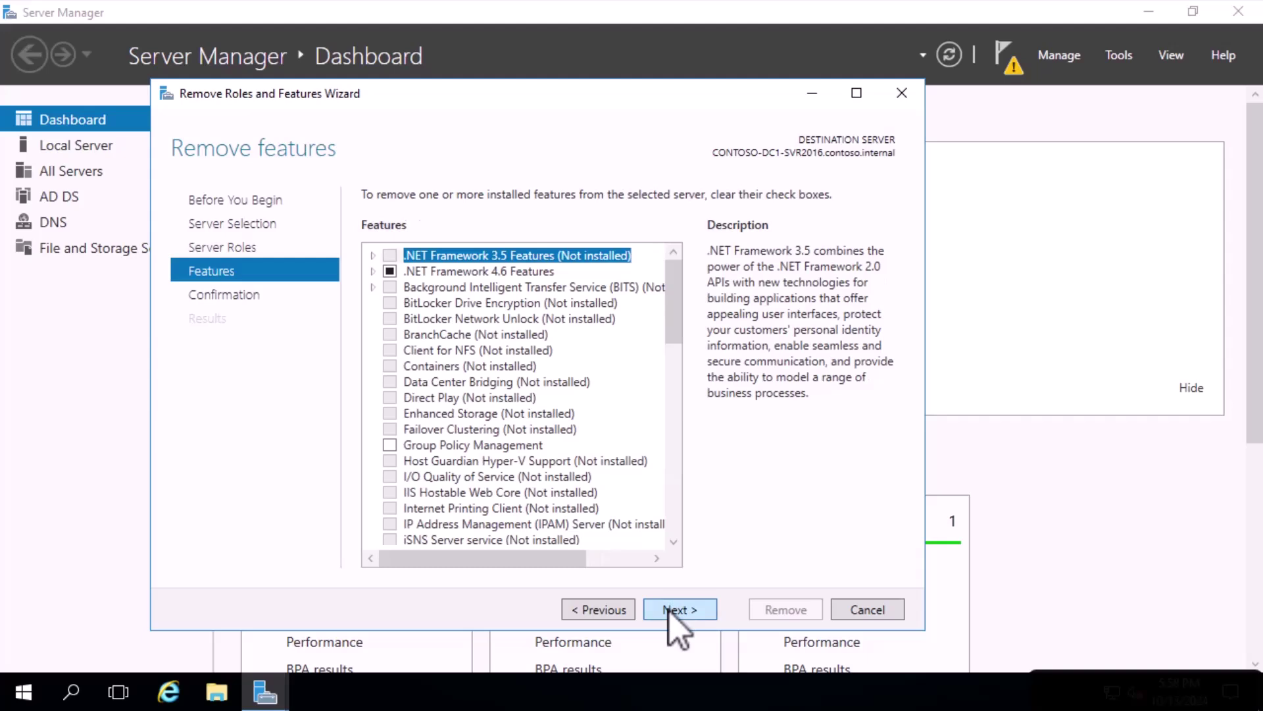
left_click(674, 610)
left_click(783, 612)
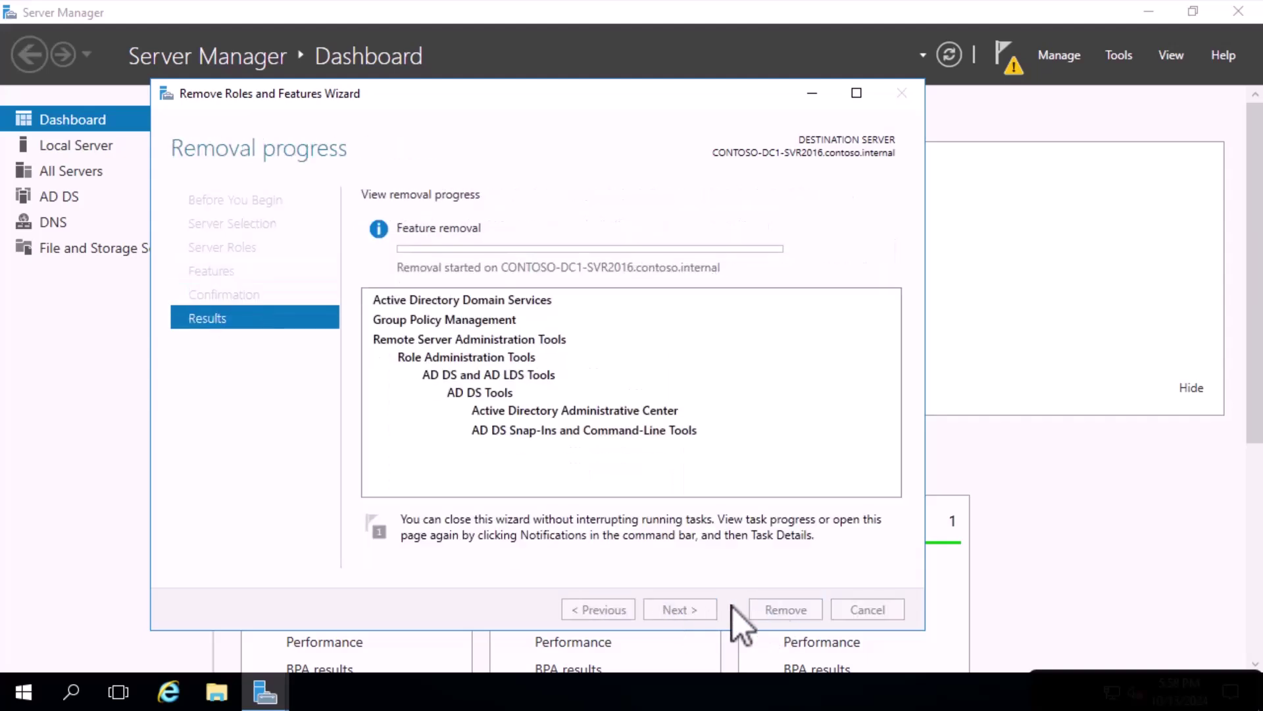
left_click(786, 610)
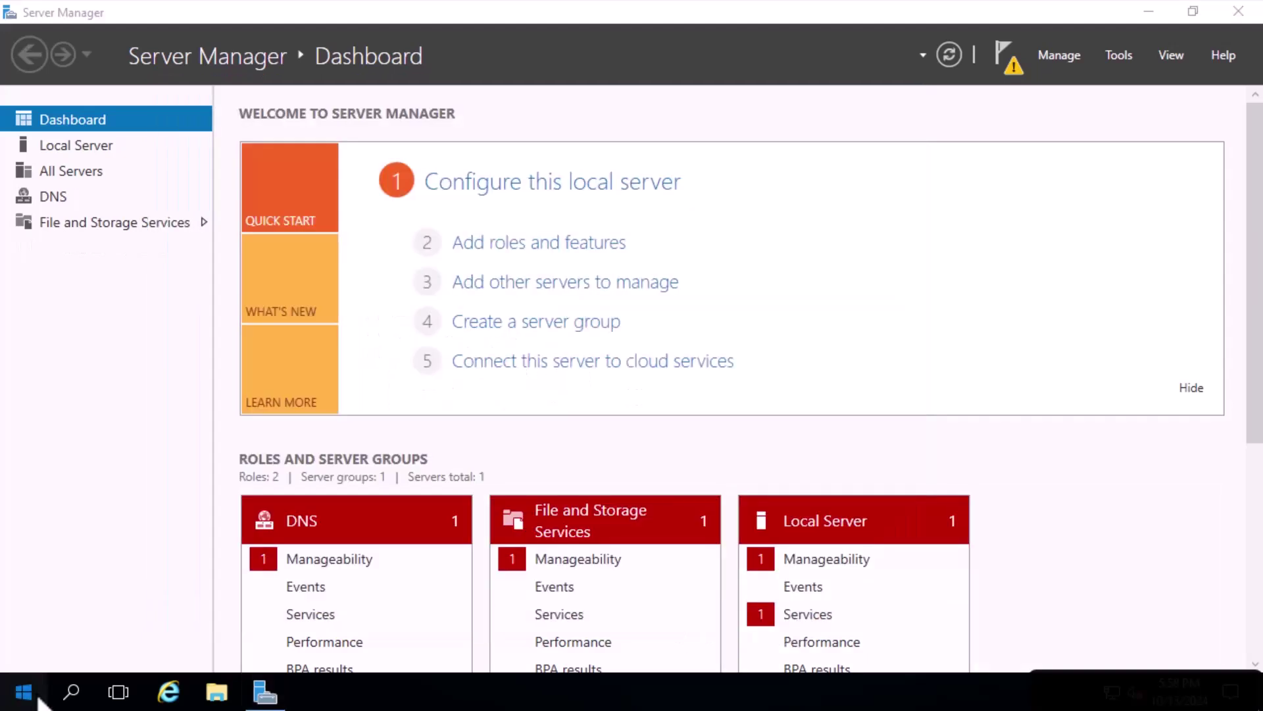
- Restart the server with the default reason and sign back in with the administrator password
left_click(24, 691)
left_click(23, 649)
left_click(66, 594)
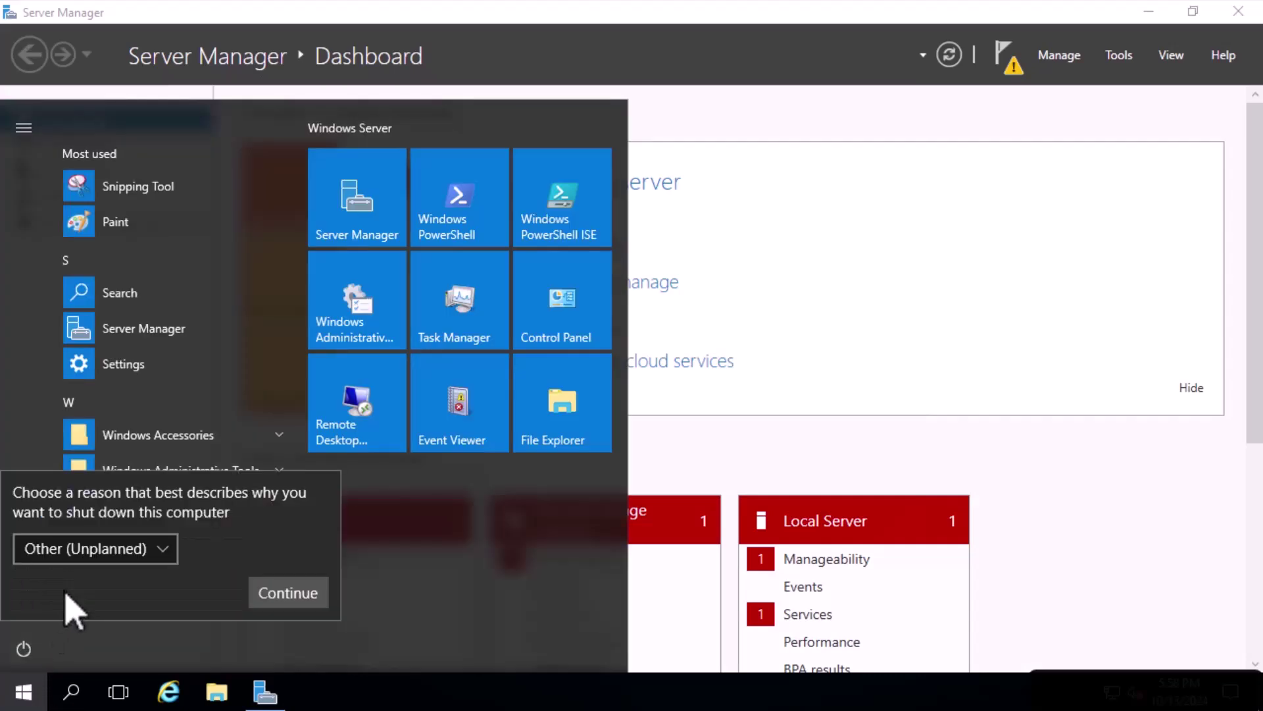
left_click(284, 594)
left_click(10, 3)
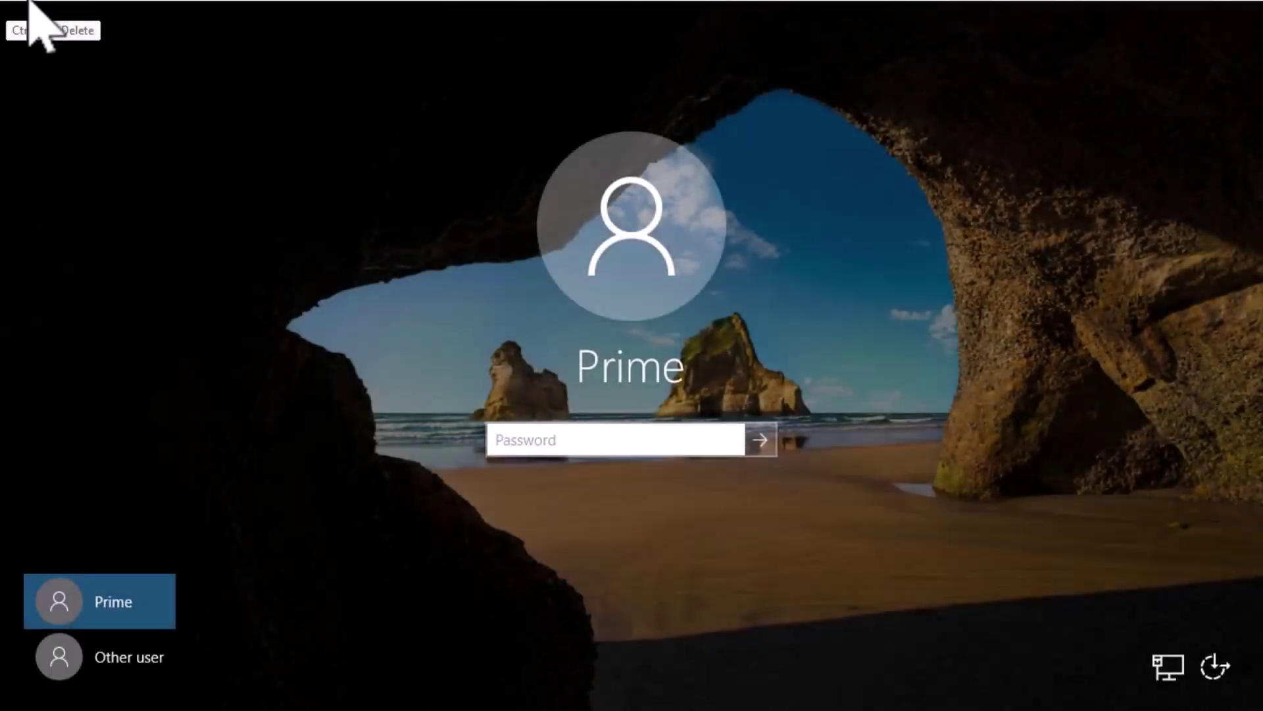
type("••••••••••••••••")
key("Return")
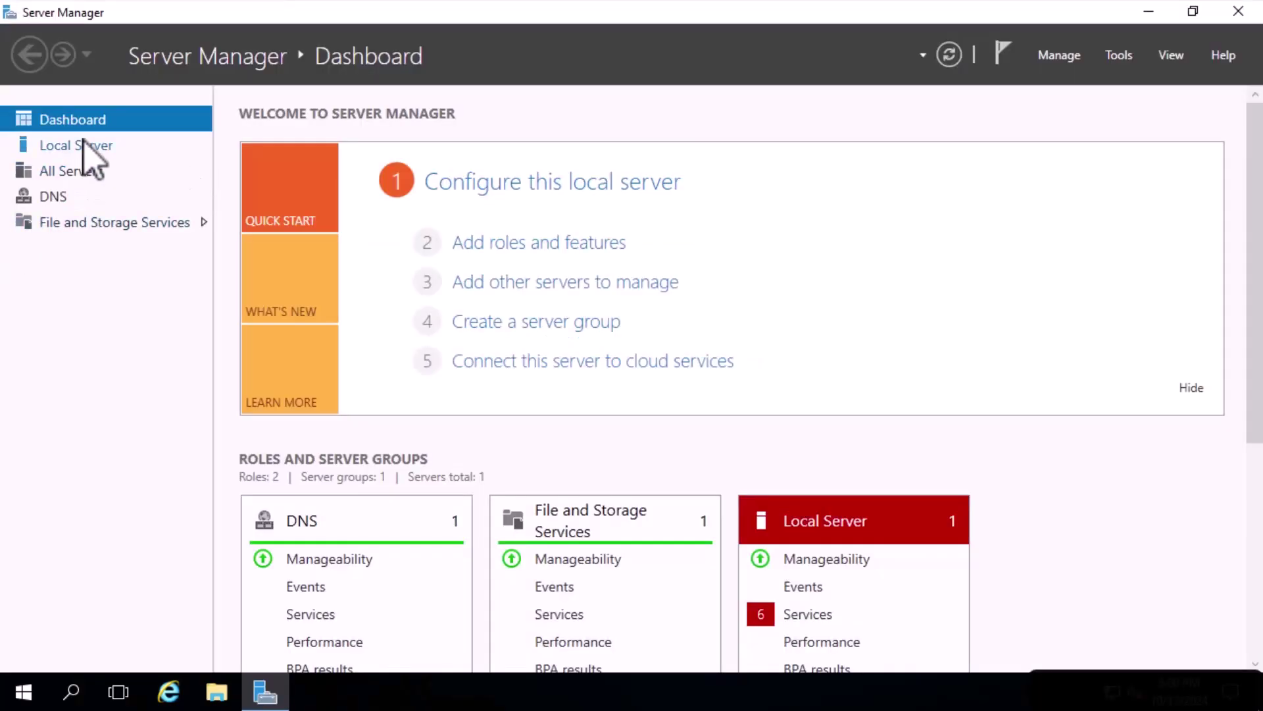
- View Local Server properties to confirm CONTOSO-DC1-SVR2016 remains in contoso.internal without AD DS
left_click(83, 144)
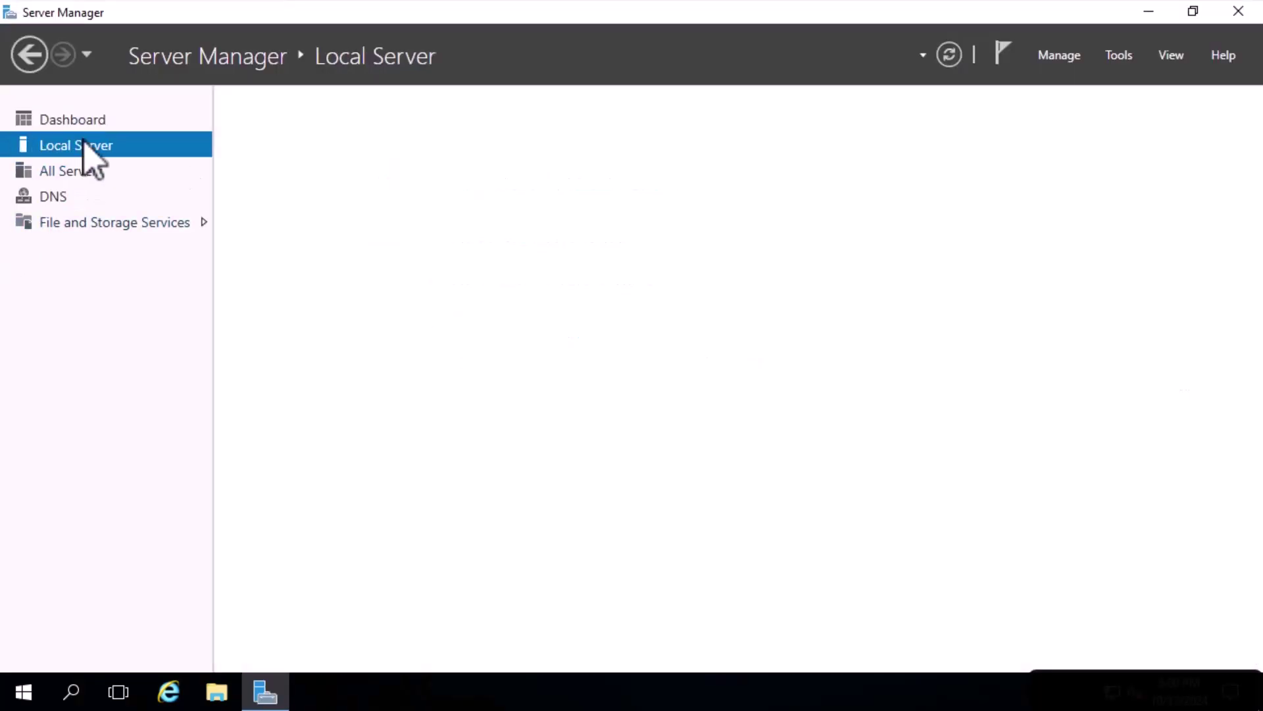